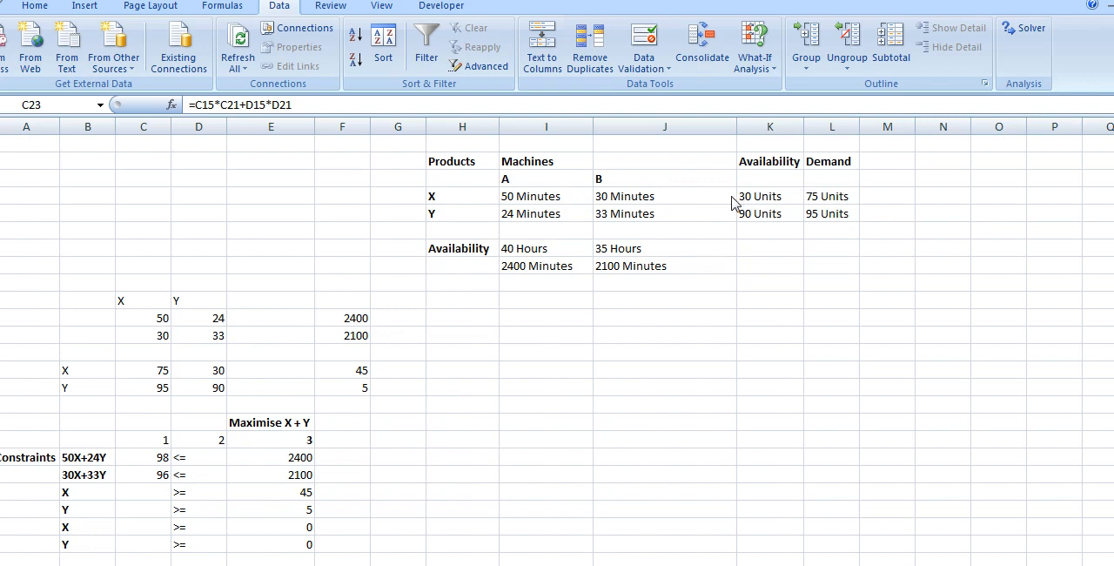
Step: Review the product table's demand and availability units for X and Y, plus the machine minutes and available time on machines A and B
{"action": "left_click", "coordinate": [445, 195]}
{"action": "left_click", "coordinate": [445, 195]}
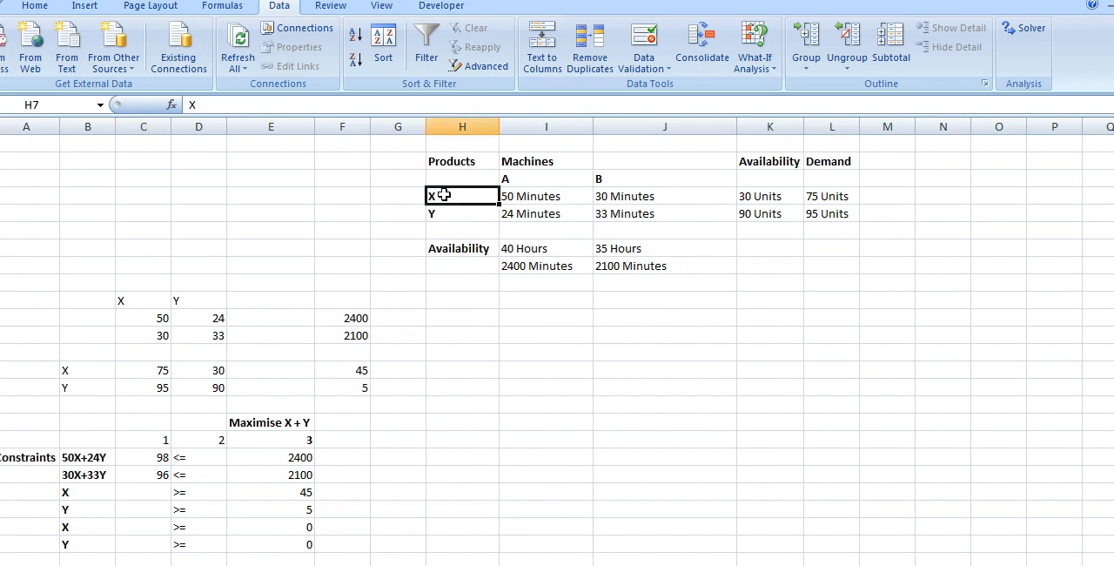
{"action": "left_click", "coordinate": [829, 197]}
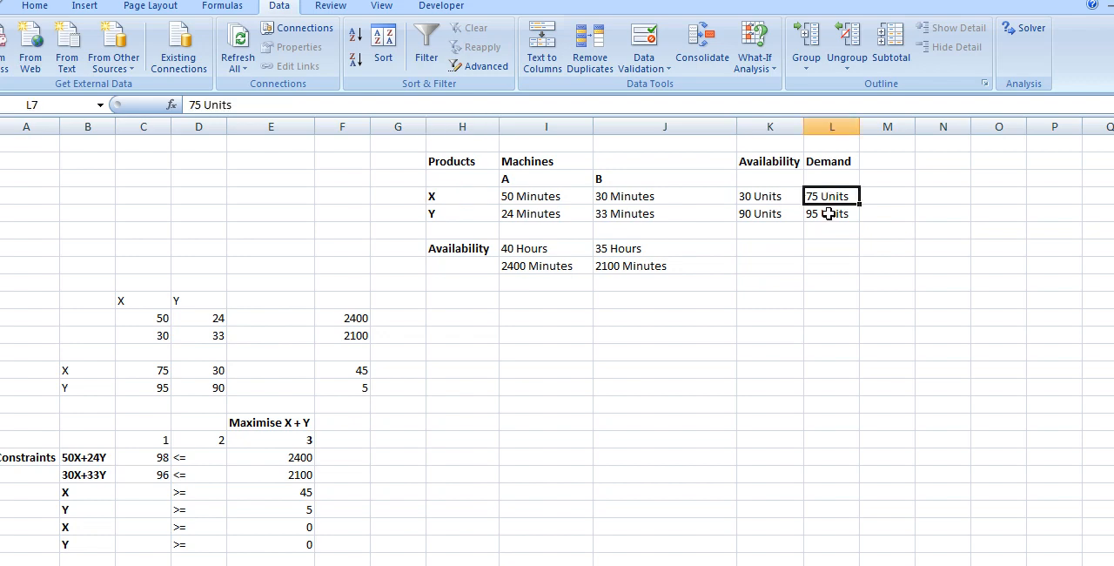
{"action": "left_click", "coordinate": [828, 213]}
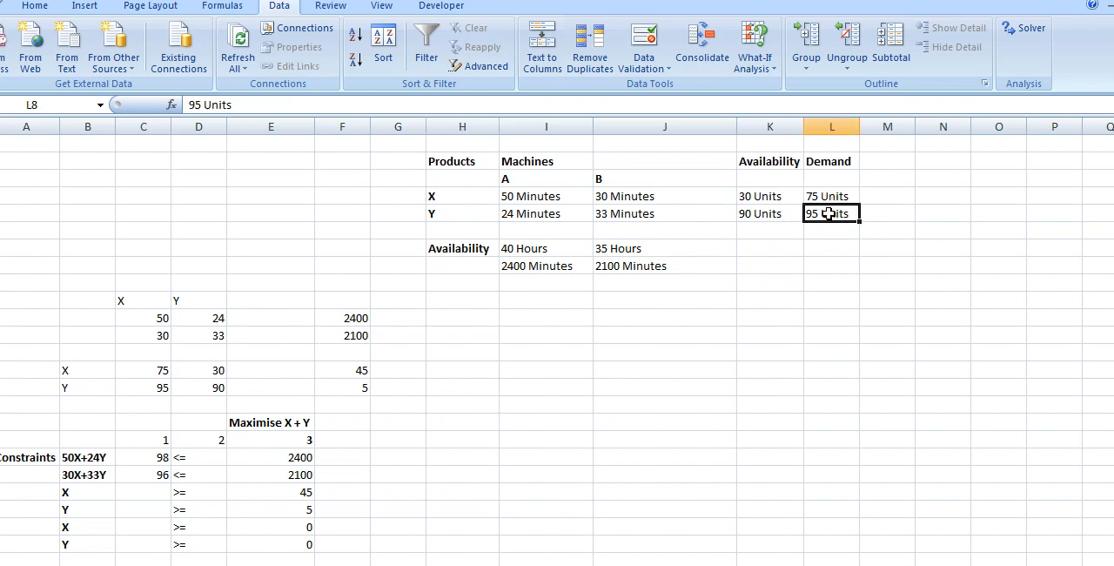
{"action": "left_click", "coordinate": [770, 196]}
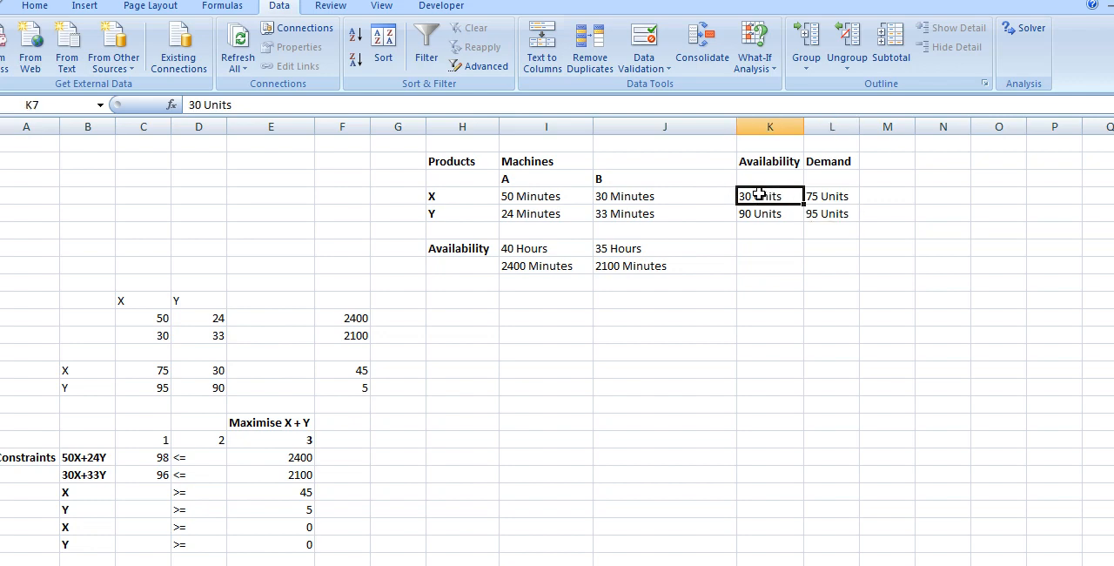
{"action": "left_click", "coordinate": [774, 217]}
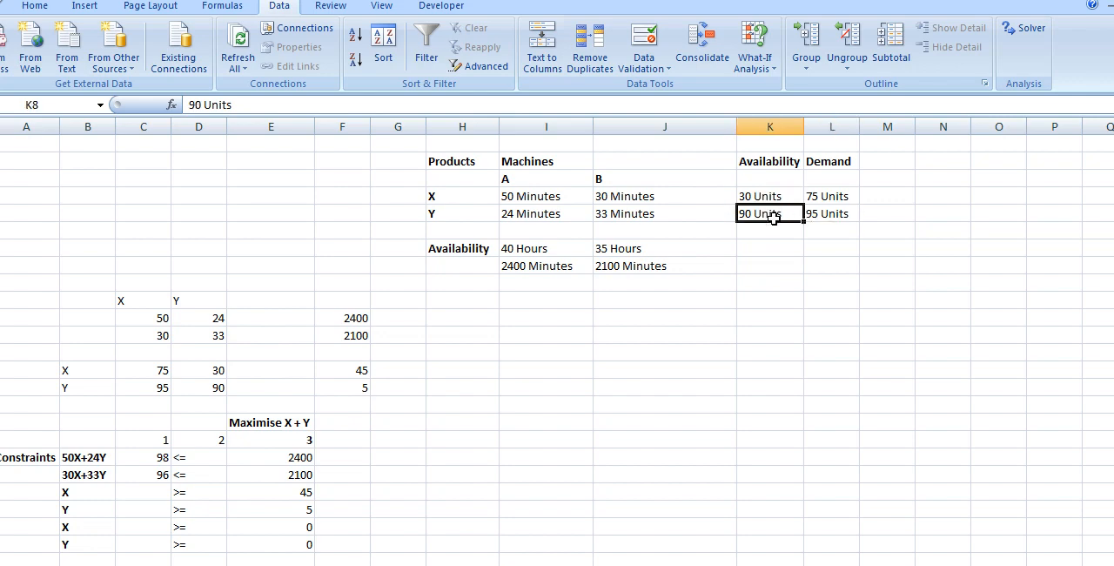
{"action": "left_click", "coordinate": [530, 197]}
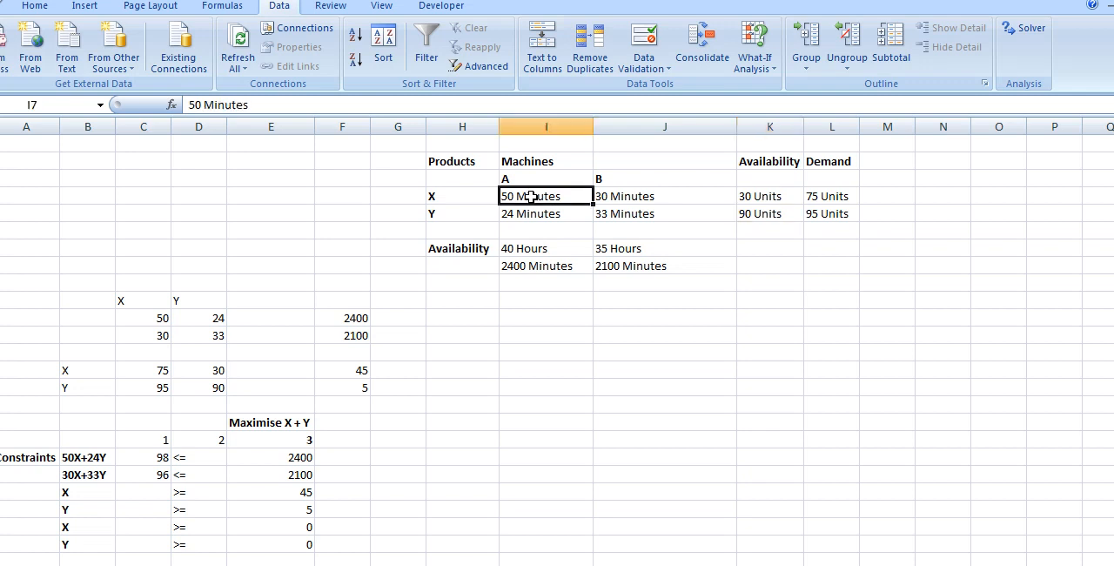
{"action": "left_click", "coordinate": [644, 180]}
{"action": "left_click", "coordinate": [533, 198]}
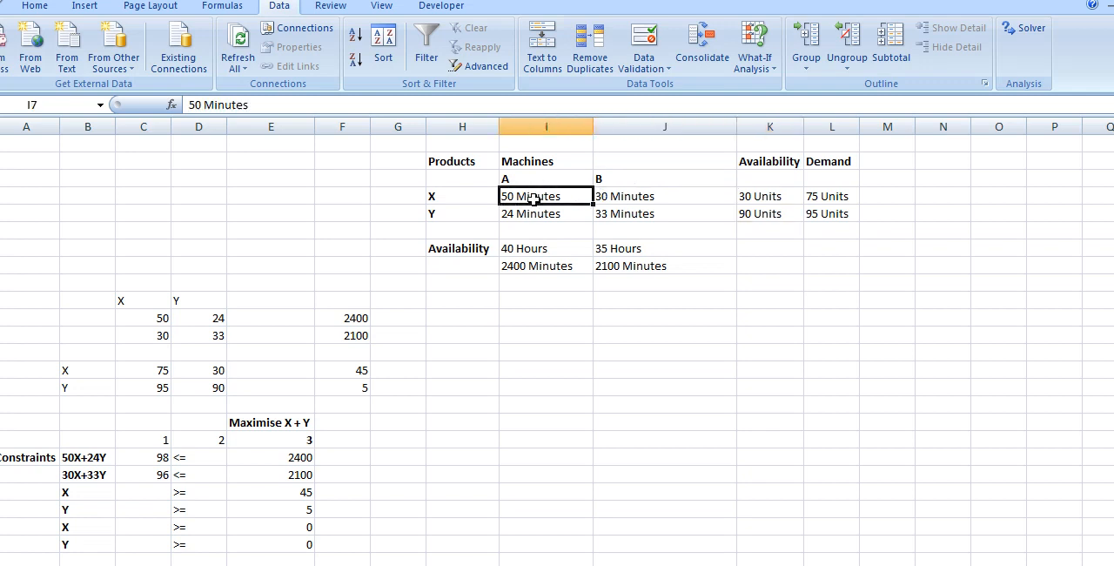
{"action": "left_click", "coordinate": [620, 198]}
{"action": "left_click", "coordinate": [547, 214]}
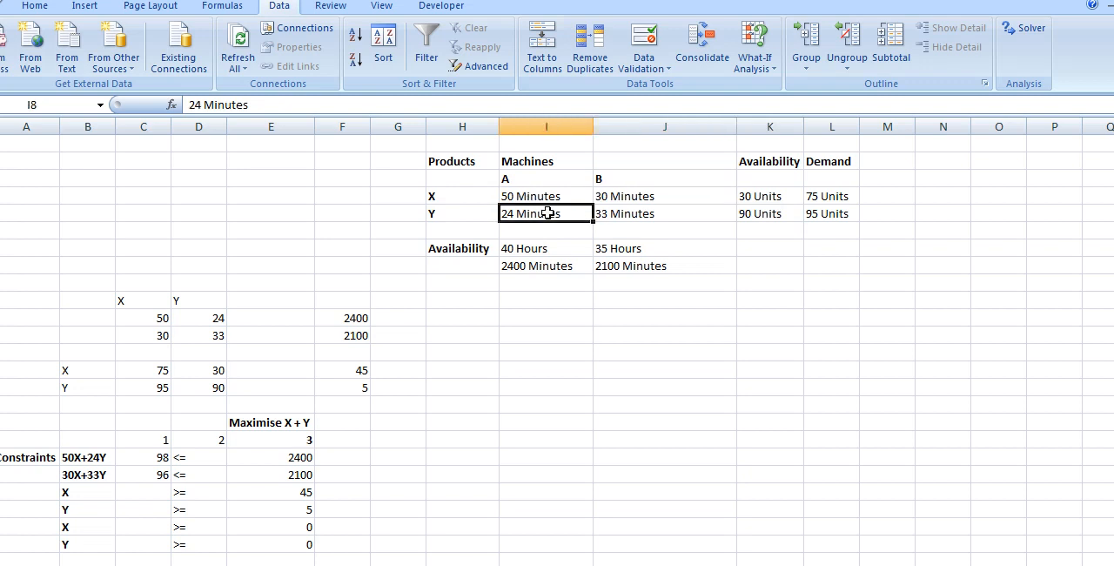
{"action": "left_click", "coordinate": [626, 221]}
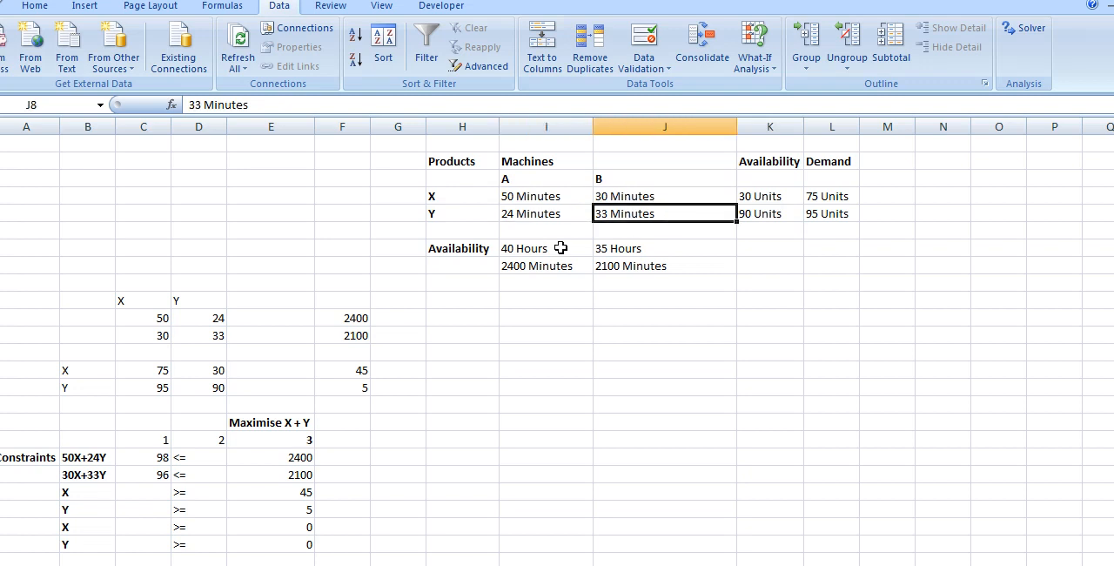
{"action": "left_click", "coordinate": [530, 269]}
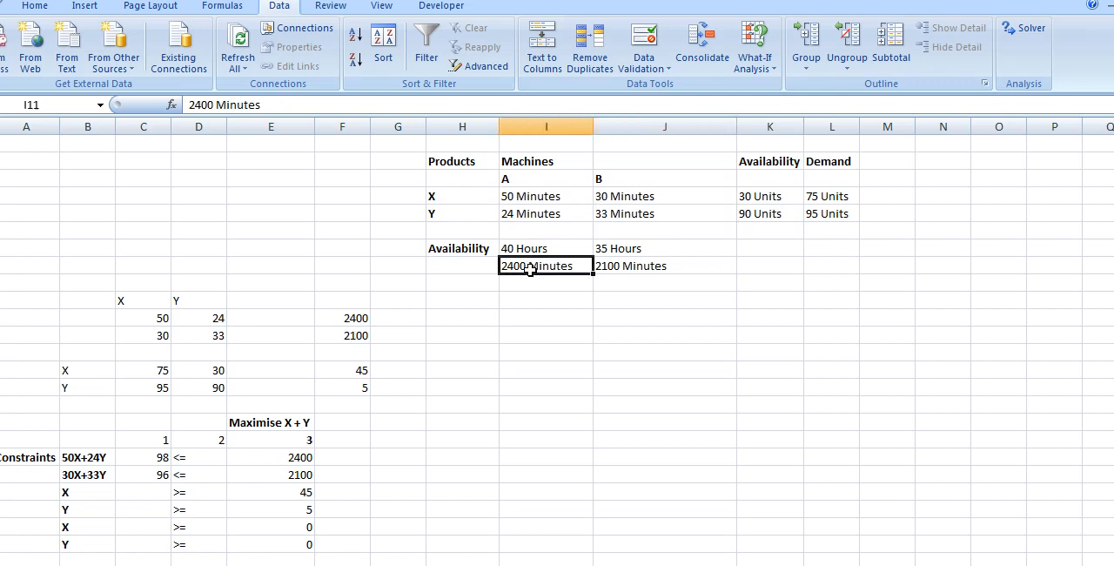
{"action": "left_click", "coordinate": [665, 268]}
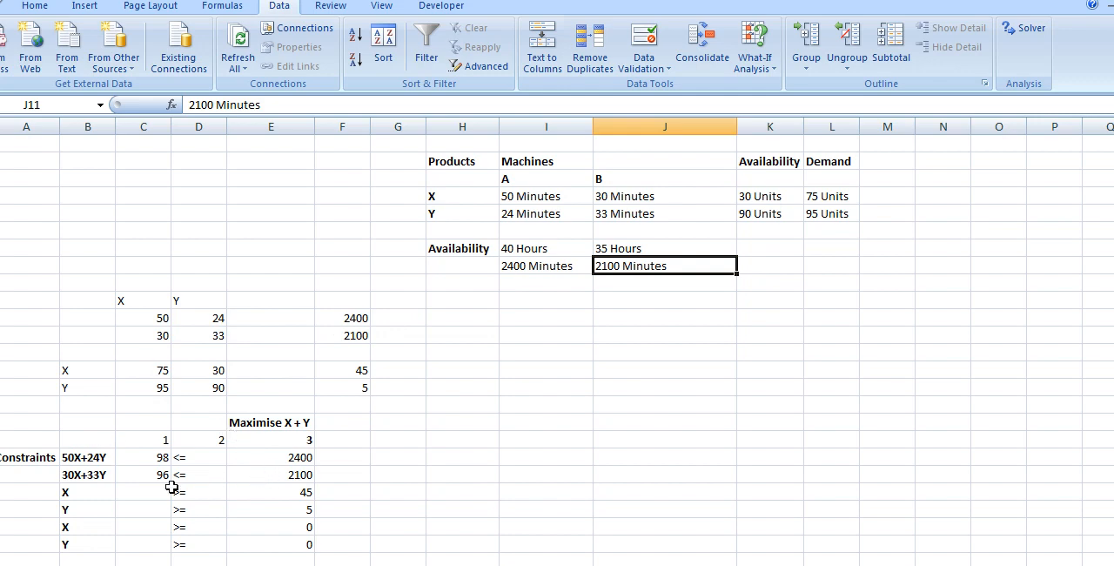
Step: Examine the constraint rows for X, Y, 50X+24Y and 30X+33Y, comparing the machine constraints with the machine times and availability in the product table
{"action": "left_click", "coordinate": [79, 493]}
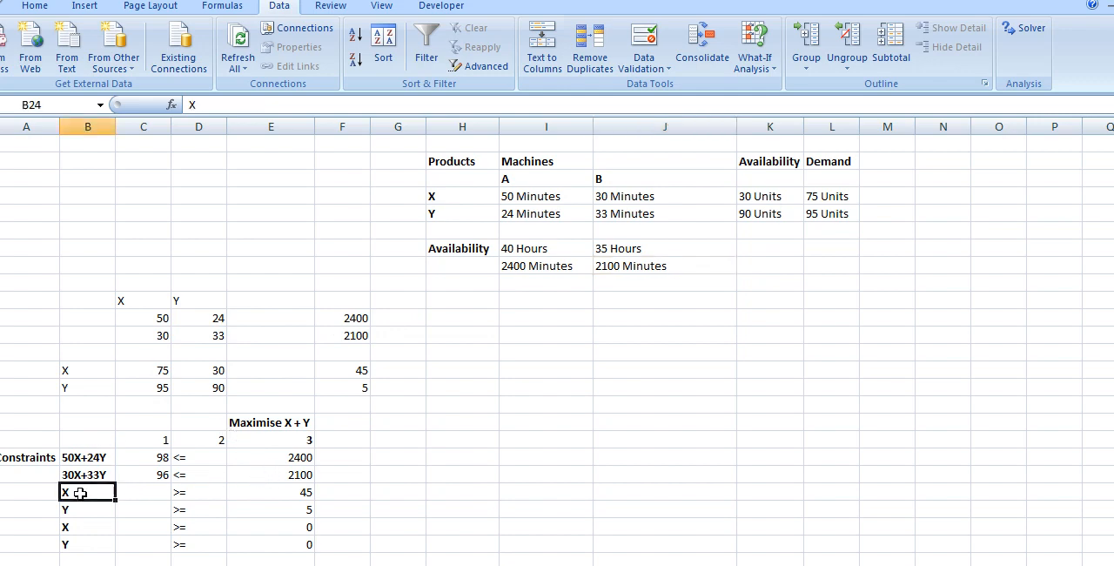
{"action": "left_click", "coordinate": [298, 493]}
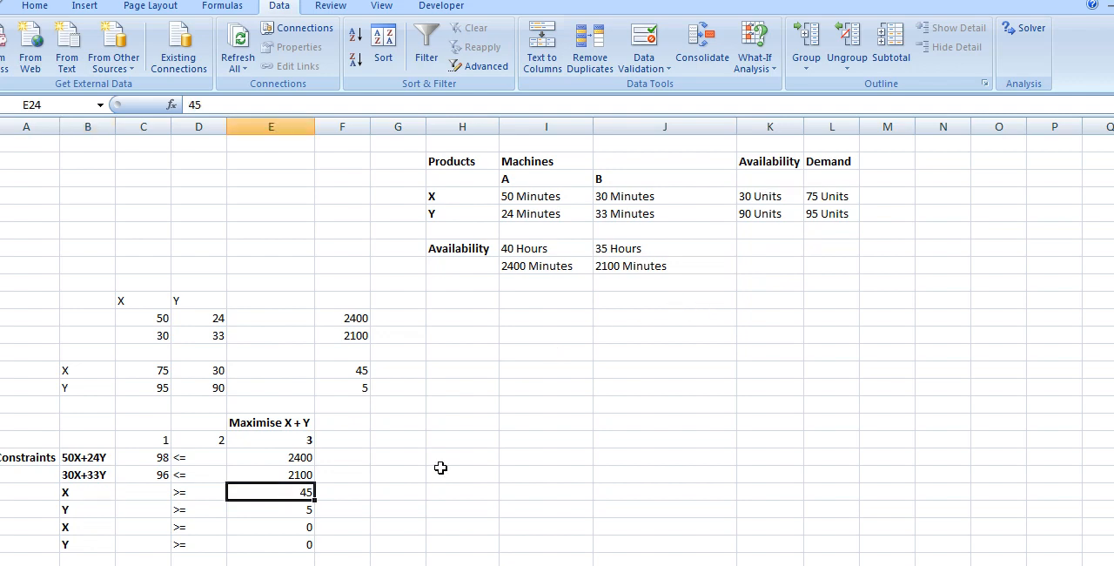
{"action": "left_click", "coordinate": [301, 511]}
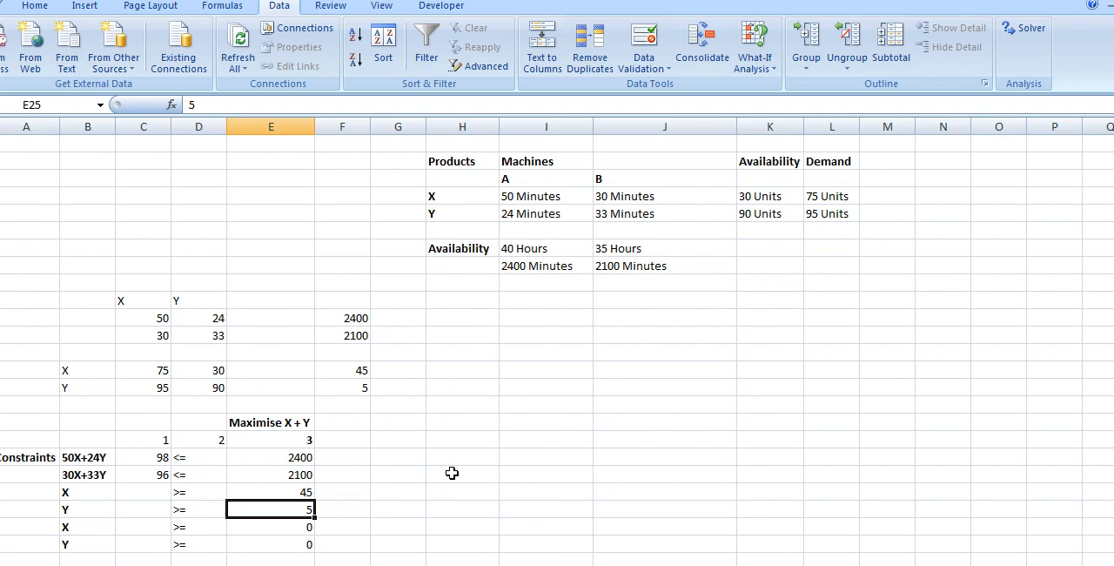
{"action": "left_click", "coordinate": [83, 459]}
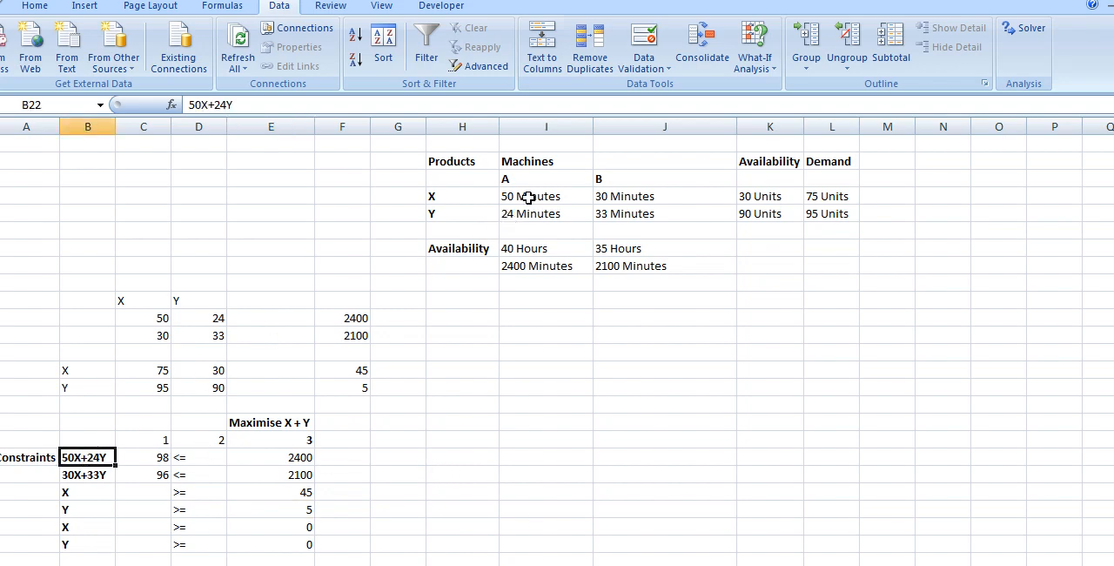
{"action": "left_click", "coordinate": [529, 269]}
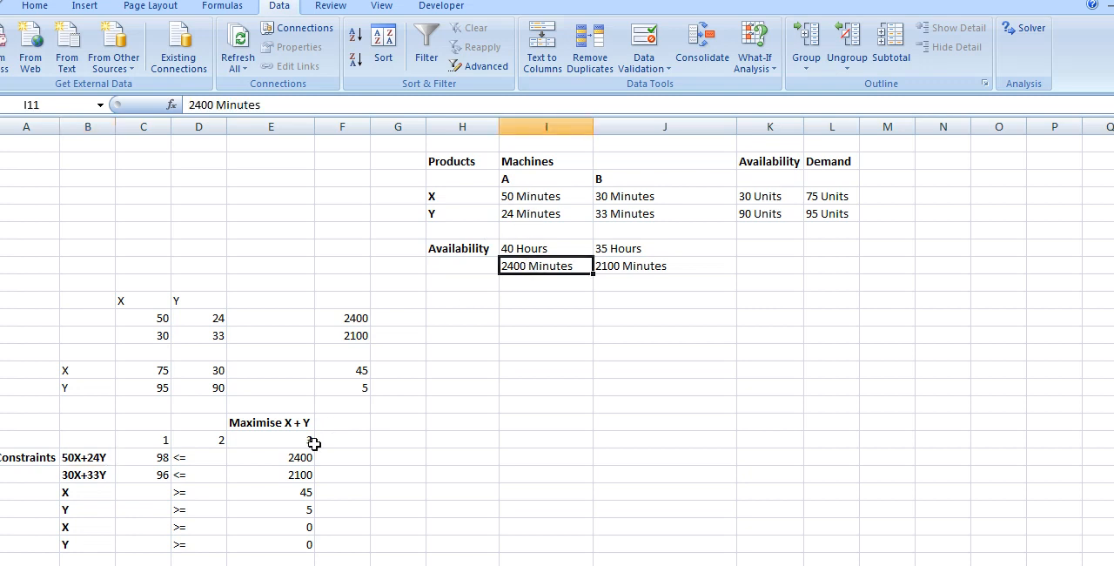
{"action": "left_click", "coordinate": [294, 457]}
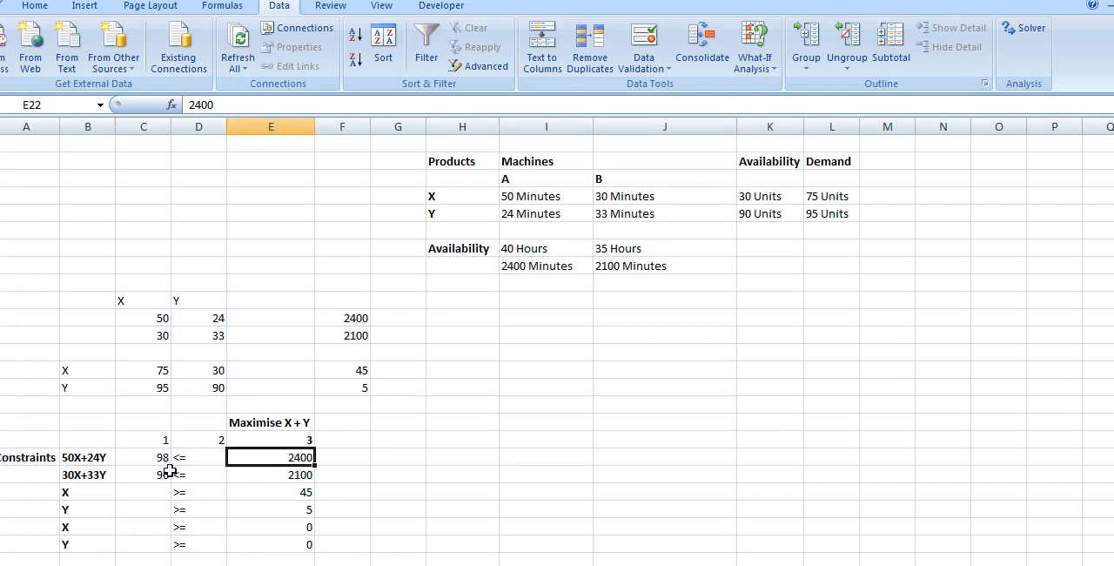
{"action": "left_click", "coordinate": [87, 474]}
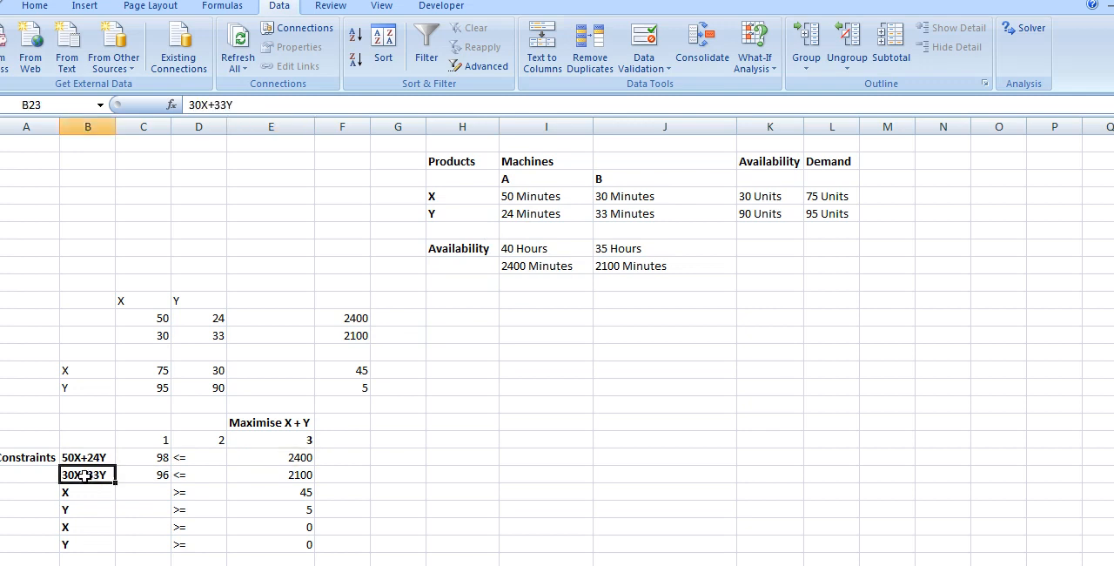
{"action": "left_click", "coordinate": [639, 198]}
{"action": "left_click", "coordinate": [640, 216]}
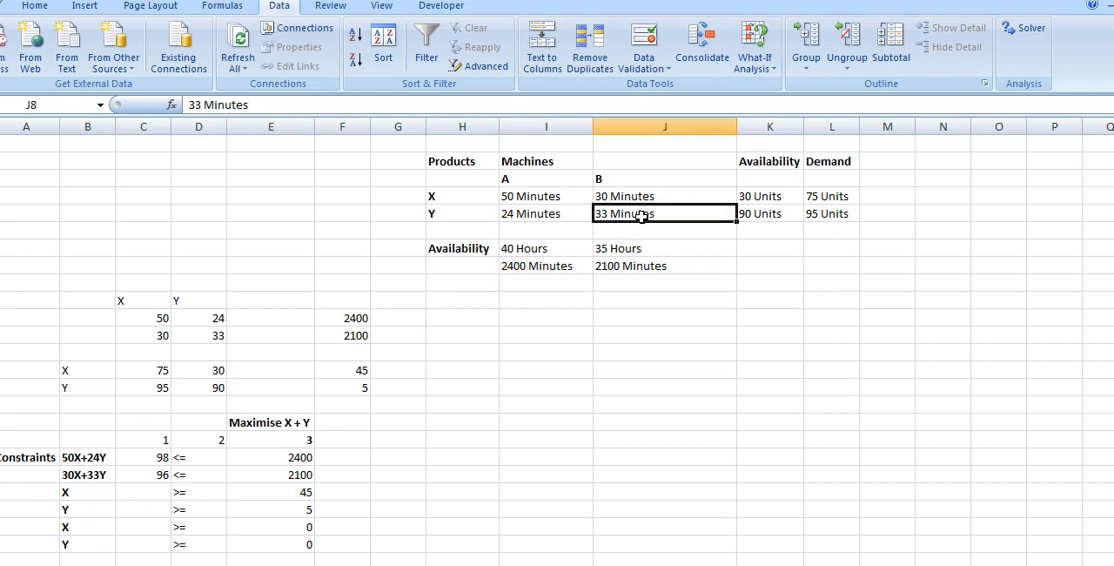
{"action": "left_click", "coordinate": [633, 268]}
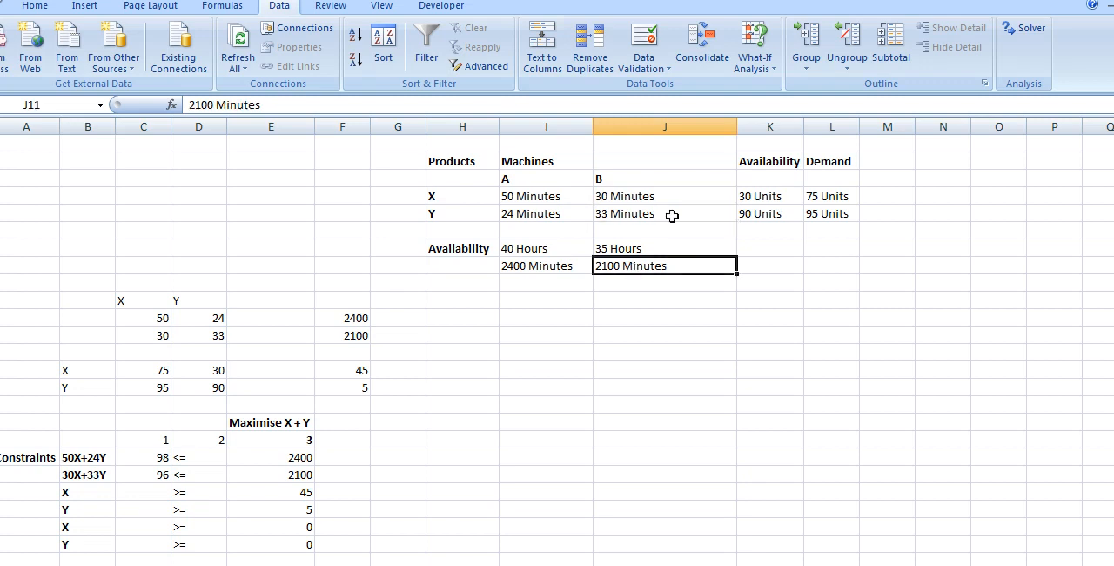
Step: Open Solver and reset all of its options and cell selections
{"action": "left_click", "coordinate": [1024, 29]}
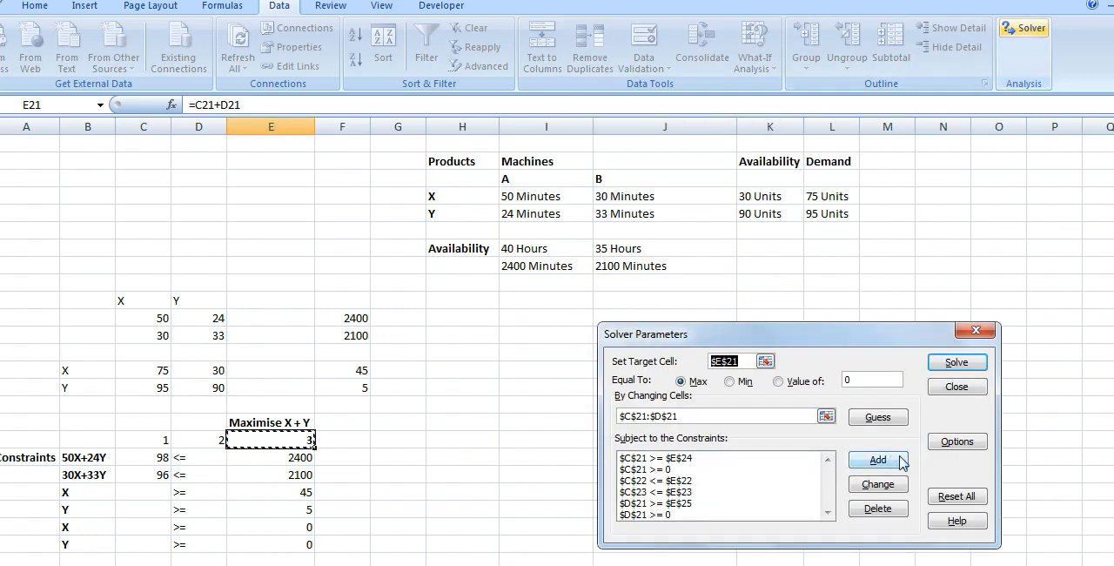
{"action": "left_click", "coordinate": [957, 496]}
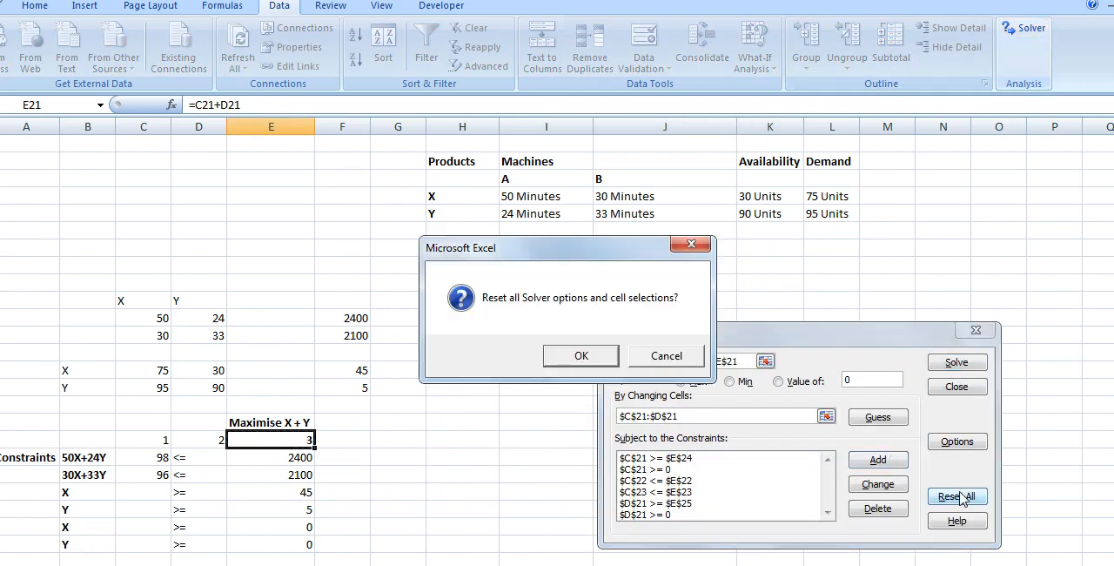
{"action": "left_click", "coordinate": [581, 357]}
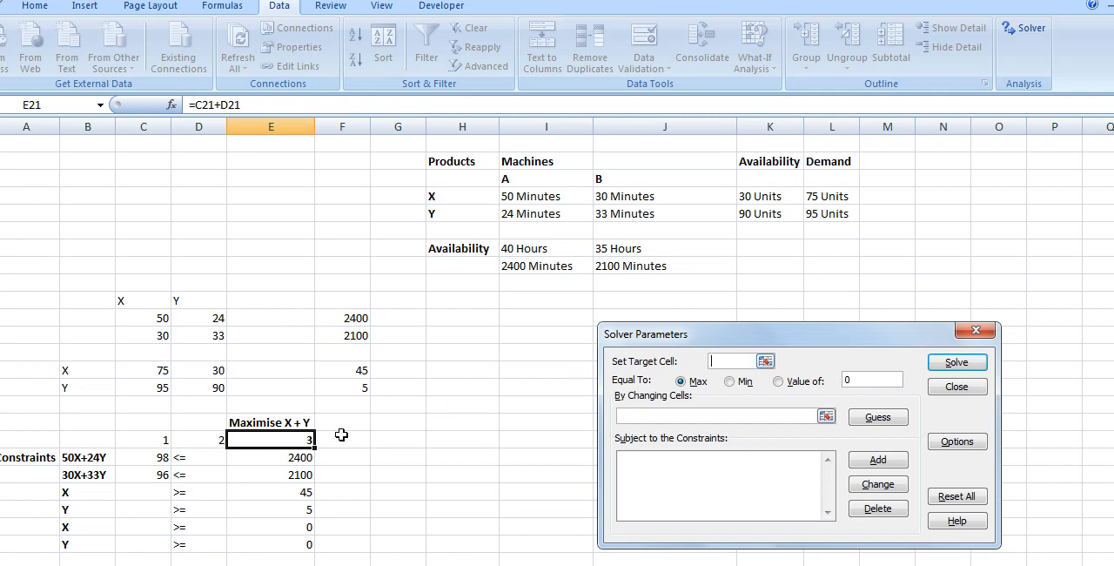
Step: Set the Solver target cell to E21 and the changing cells to C21:D21
{"action": "left_click", "coordinate": [292, 438]}
{"action": "left_click", "coordinate": [825, 416]}
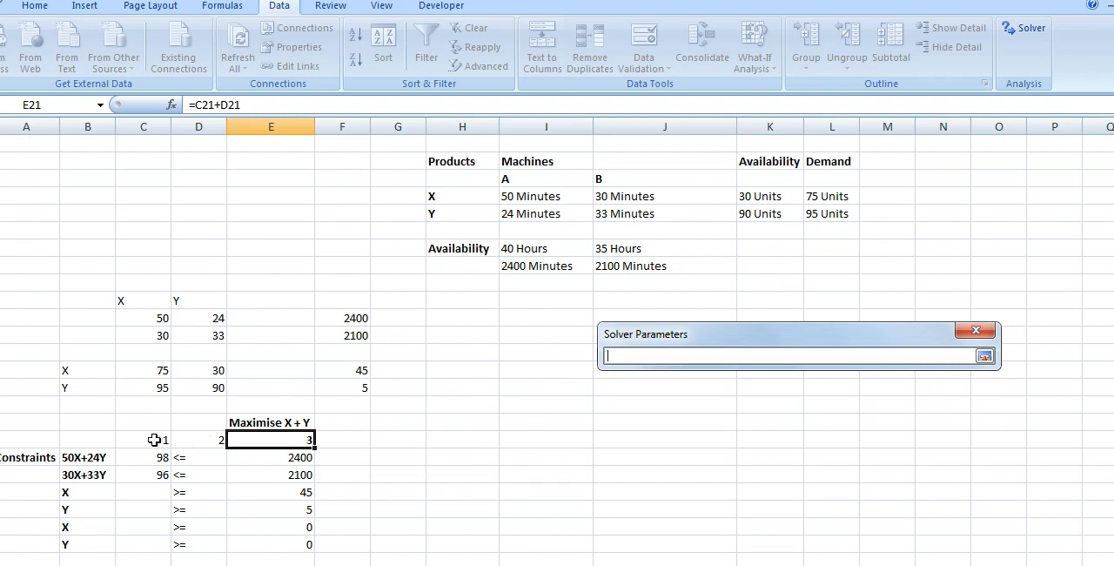
{"action": "left_click_drag", "start_coordinate": [153, 440], "coordinate": [205, 435]}
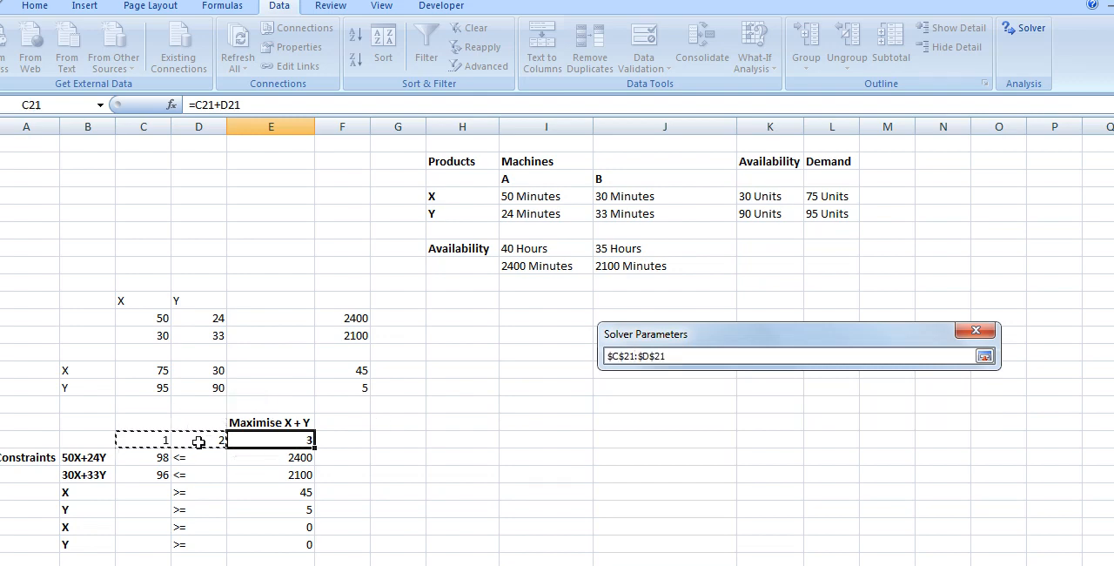
{"action": "left_click", "coordinate": [985, 356]}
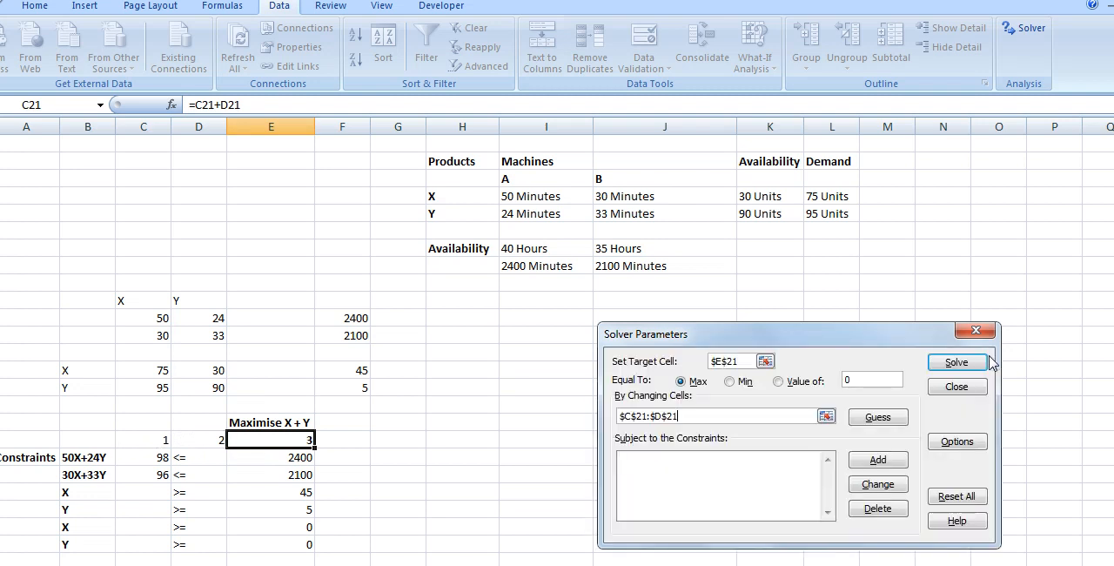
Step: Add a Solver constraint requiring cell C21 to be >= 0
{"action": "left_click", "coordinate": [878, 460]}
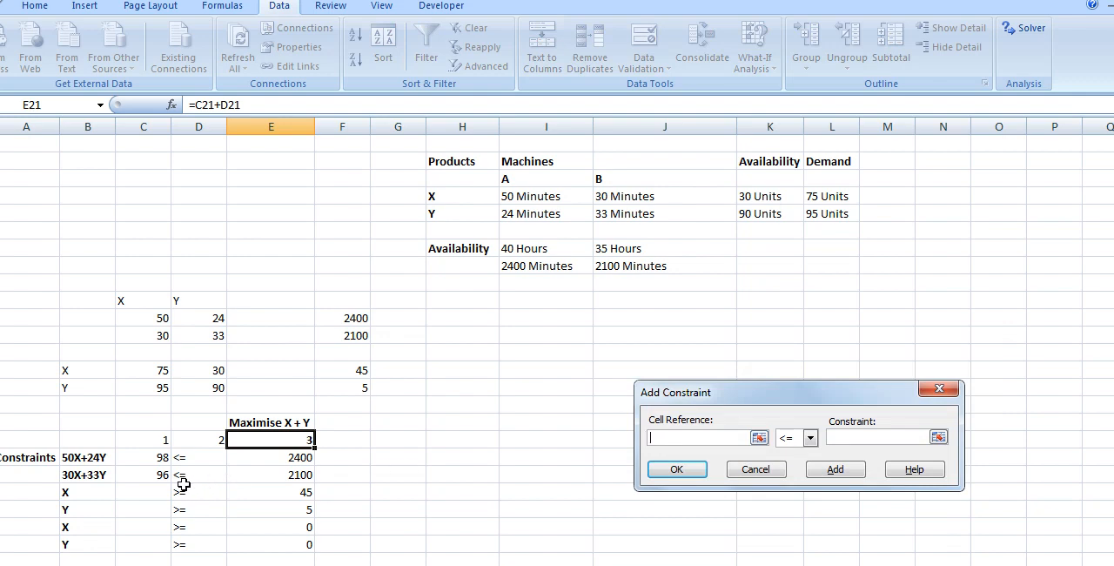
{"action": "left_click", "coordinate": [160, 438]}
{"action": "left_click", "coordinate": [809, 437]}
{"action": "left_click", "coordinate": [799, 474]}
{"action": "left_click", "coordinate": [683, 470]}
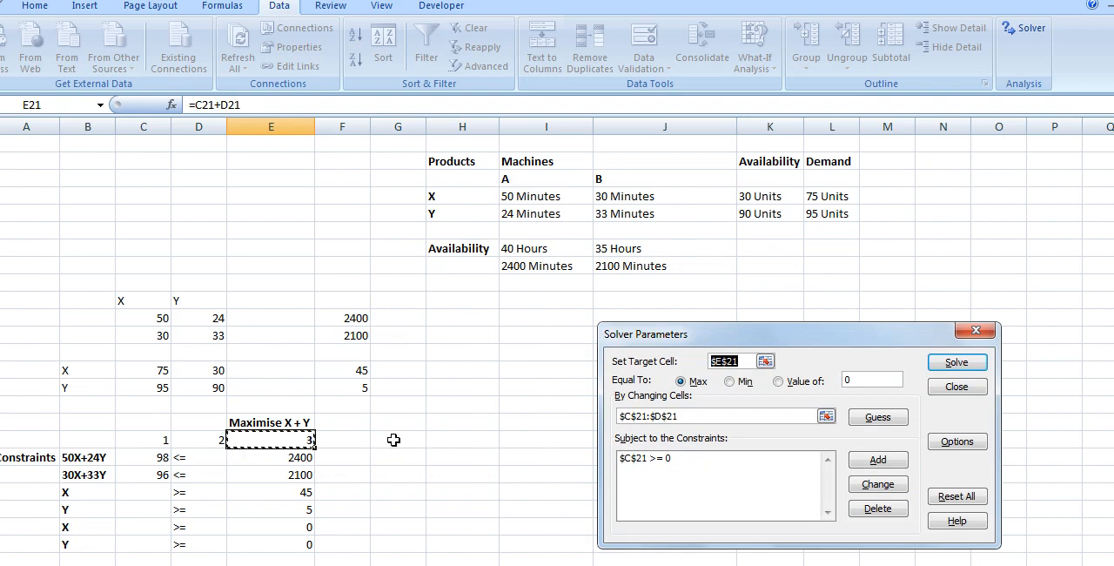
Step: Add a Solver constraint requiring cell D21 to be >= 0, and check the Solver options, keeping their existing settings
{"action": "left_click", "coordinate": [879, 460]}
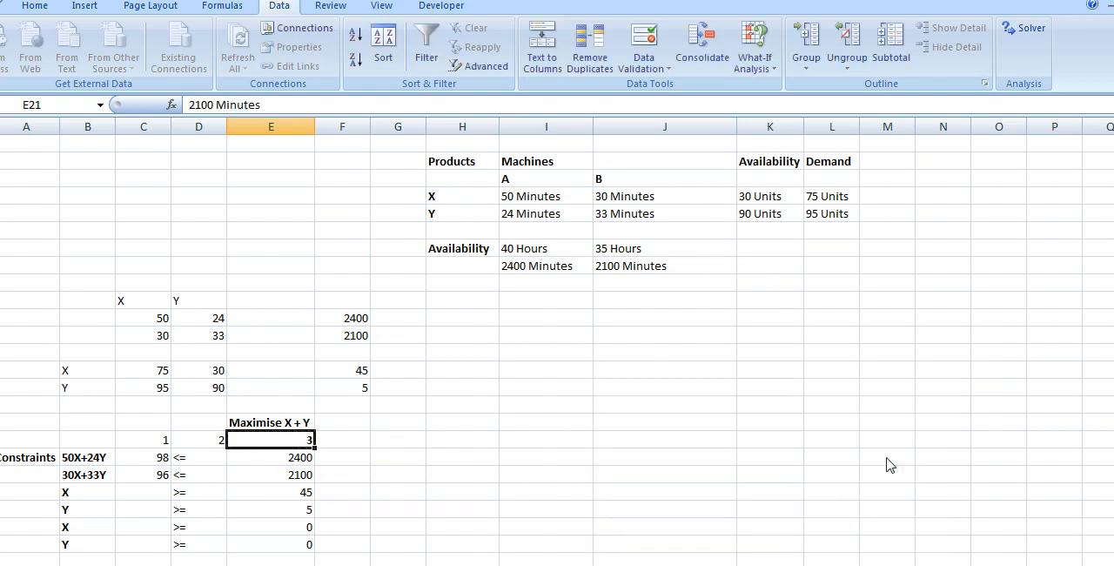
{"action": "left_click", "coordinate": [211, 444]}
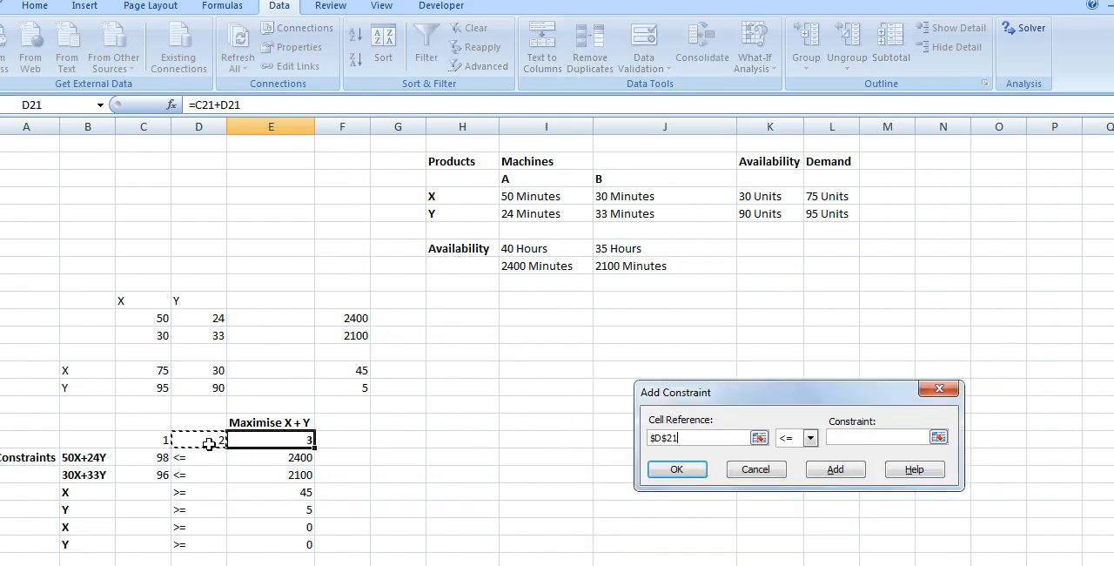
{"action": "left_click", "coordinate": [810, 440]}
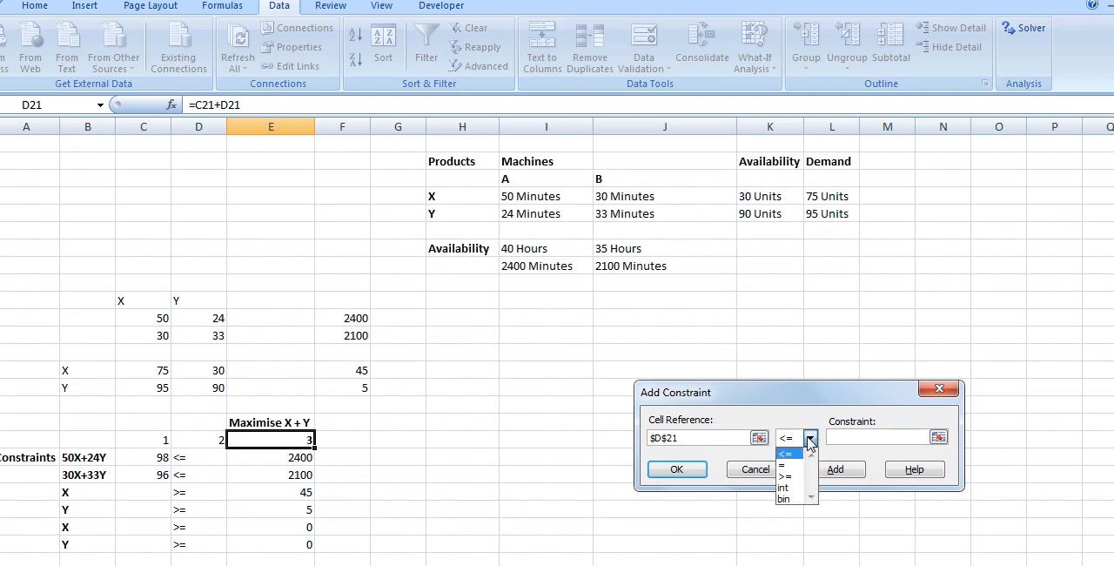
{"action": "left_click", "coordinate": [799, 477]}
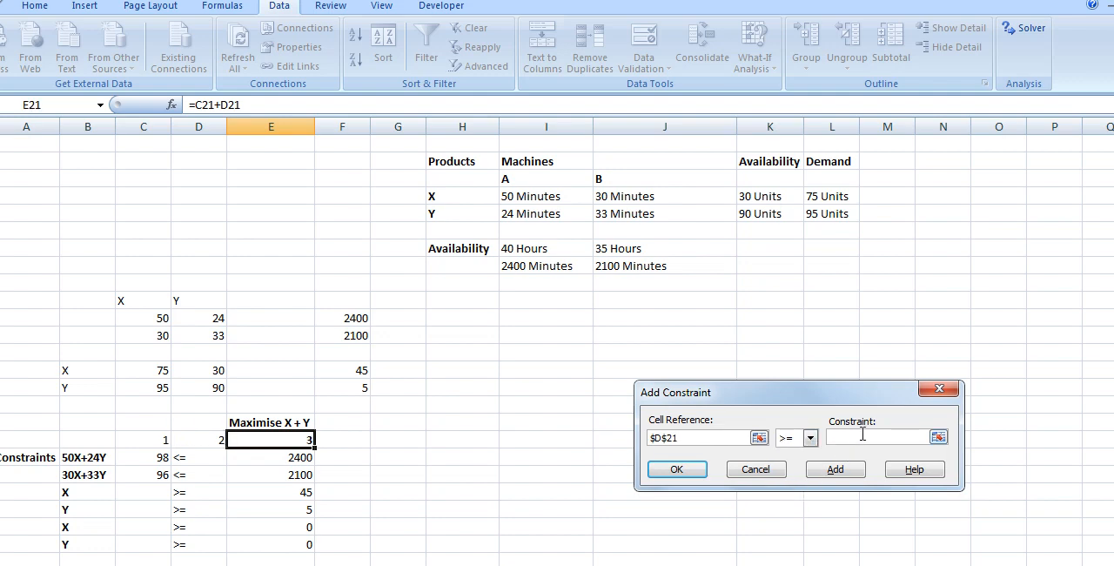
{"action": "type", "text": "0"}
{"action": "left_click", "coordinate": [677, 469]}
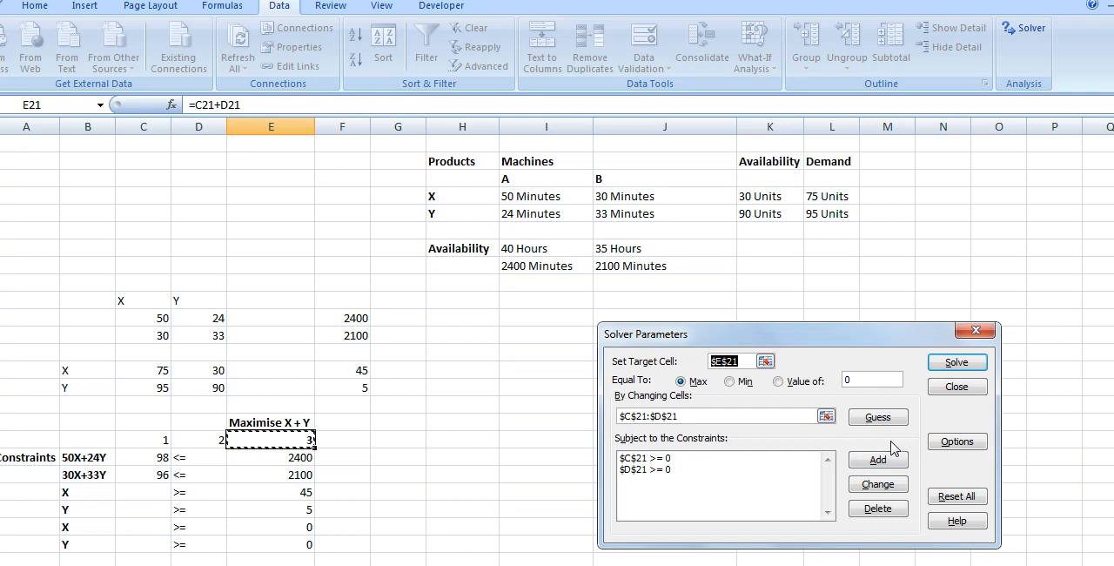
{"action": "left_click", "coordinate": [943, 446]}
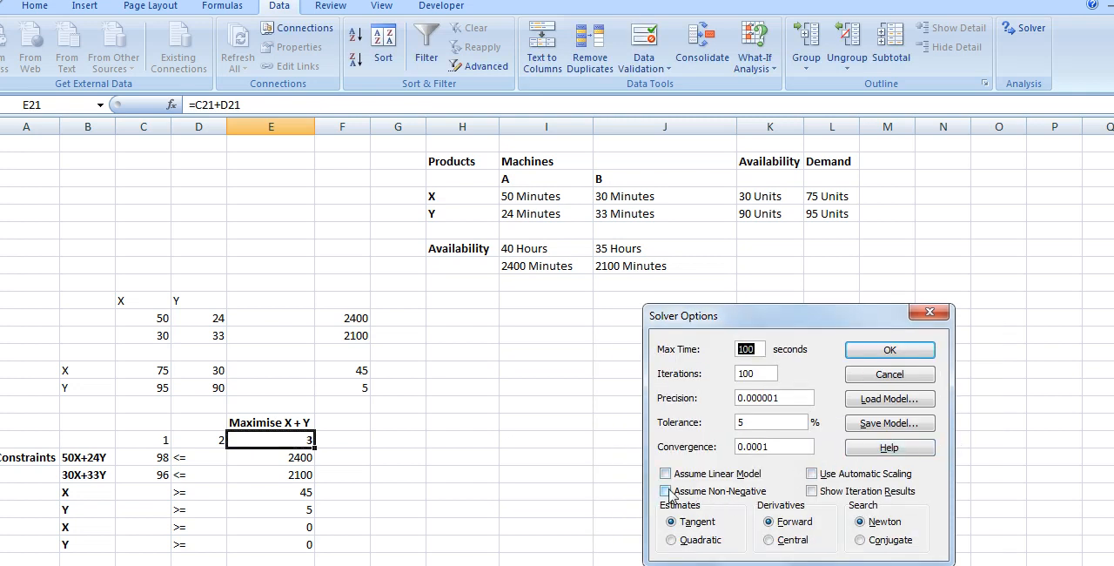
{"action": "left_click", "coordinate": [877, 355]}
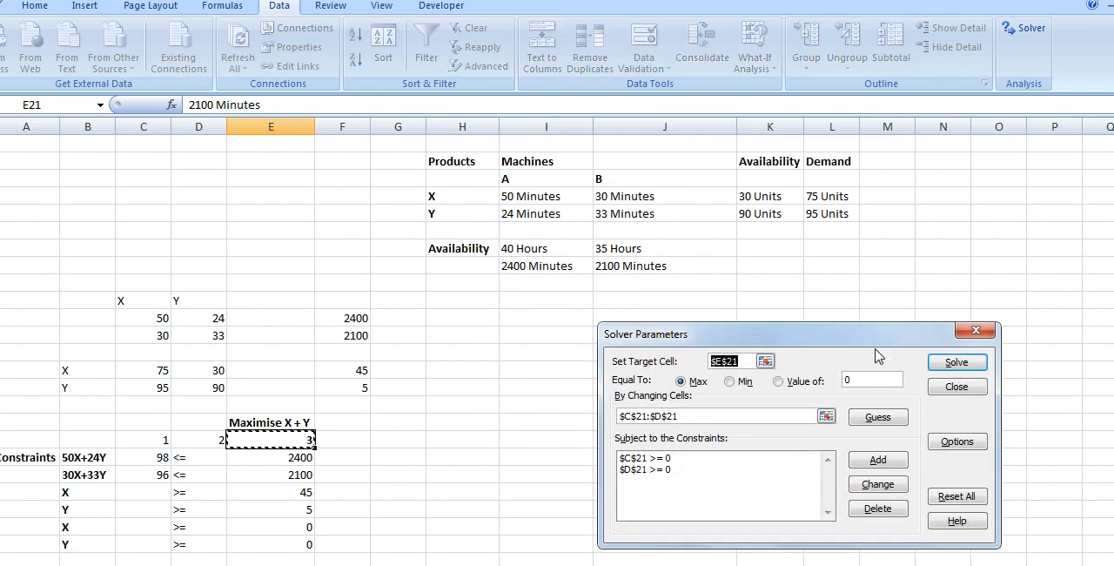
Step: Add a Solver constraint requiring cell C21 to be >= cell E24
{"action": "left_click", "coordinate": [874, 466]}
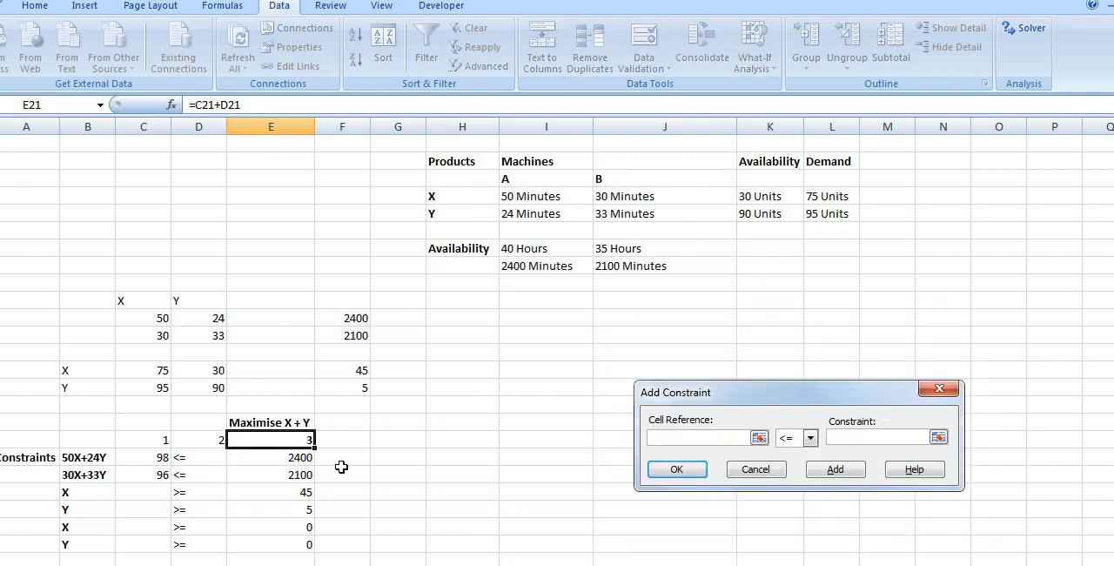
{"action": "left_click", "coordinate": [152, 441]}
{"action": "left_click", "coordinate": [810, 438]}
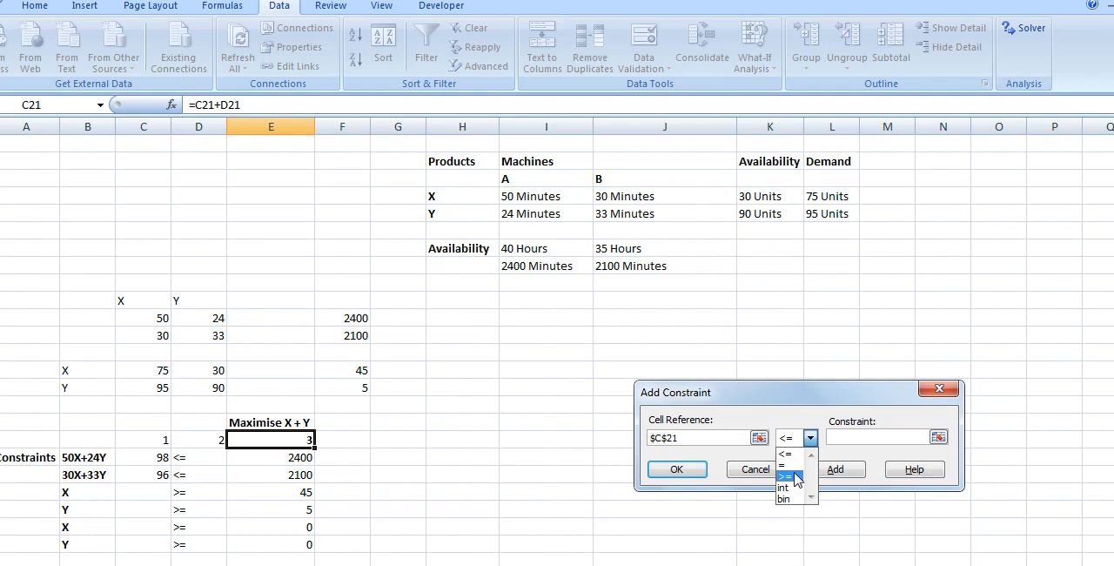
{"action": "left_click", "coordinate": [794, 472]}
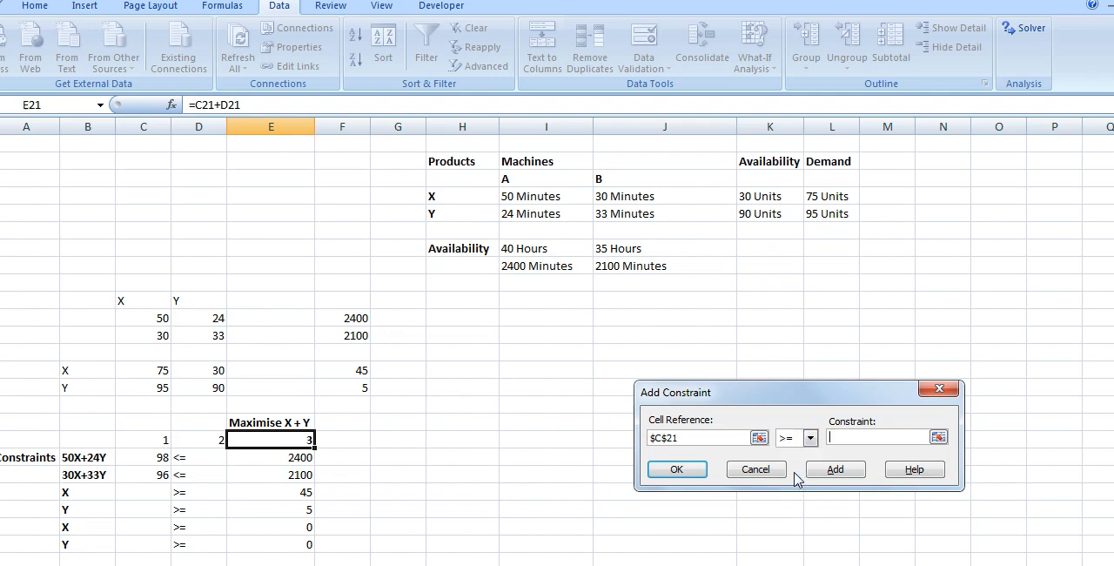
{"action": "left_click", "coordinate": [296, 491]}
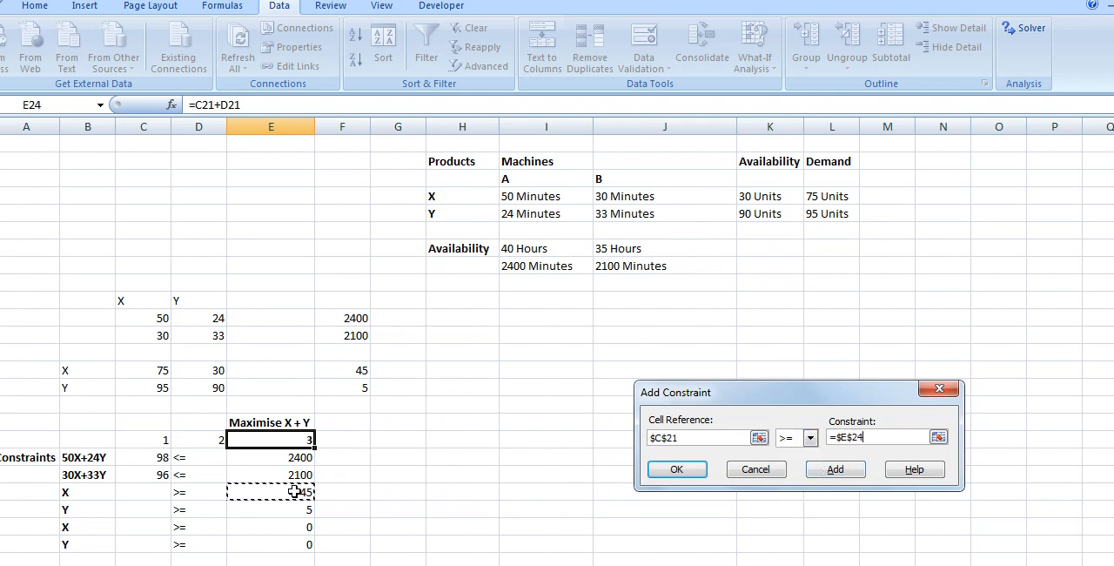
{"action": "left_click", "coordinate": [675, 470]}
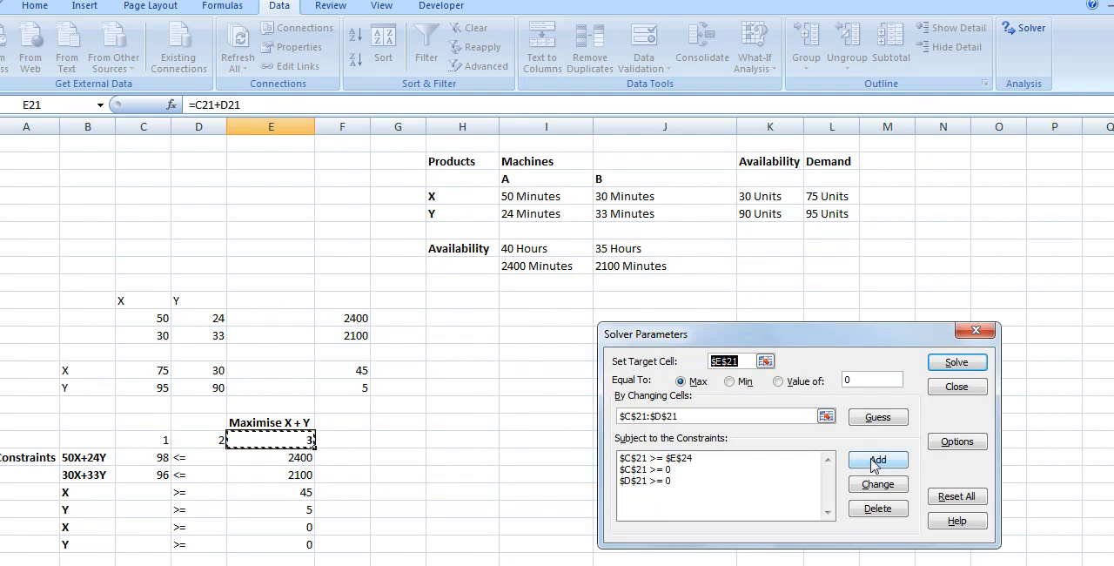
Step: Add a Solver constraint requiring cell D21 to be >= cell E25
{"action": "left_click", "coordinate": [875, 468]}
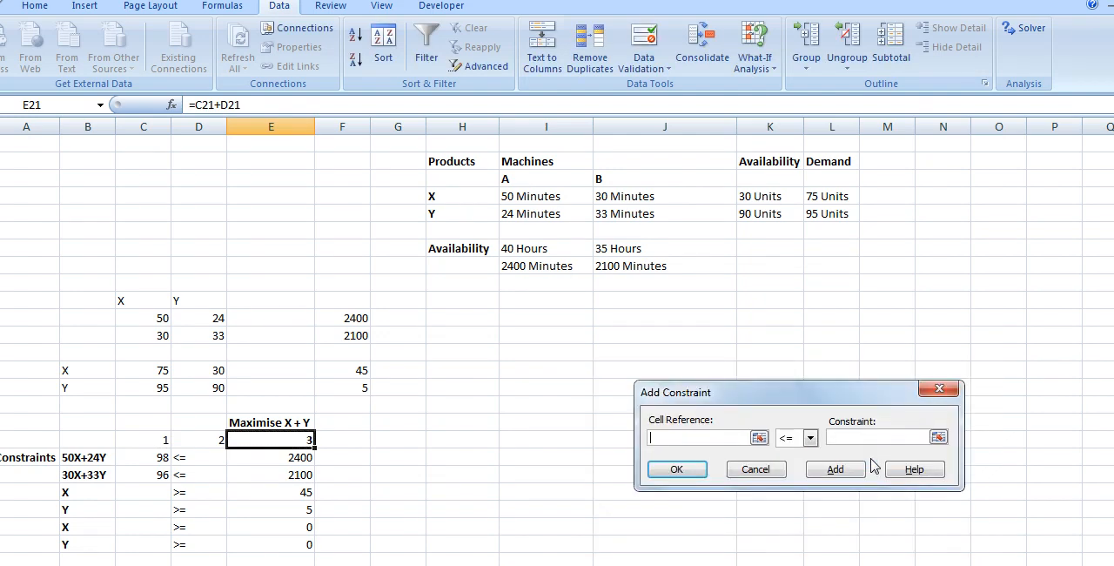
{"action": "left_click", "coordinate": [212, 442]}
{"action": "left_click", "coordinate": [811, 438]}
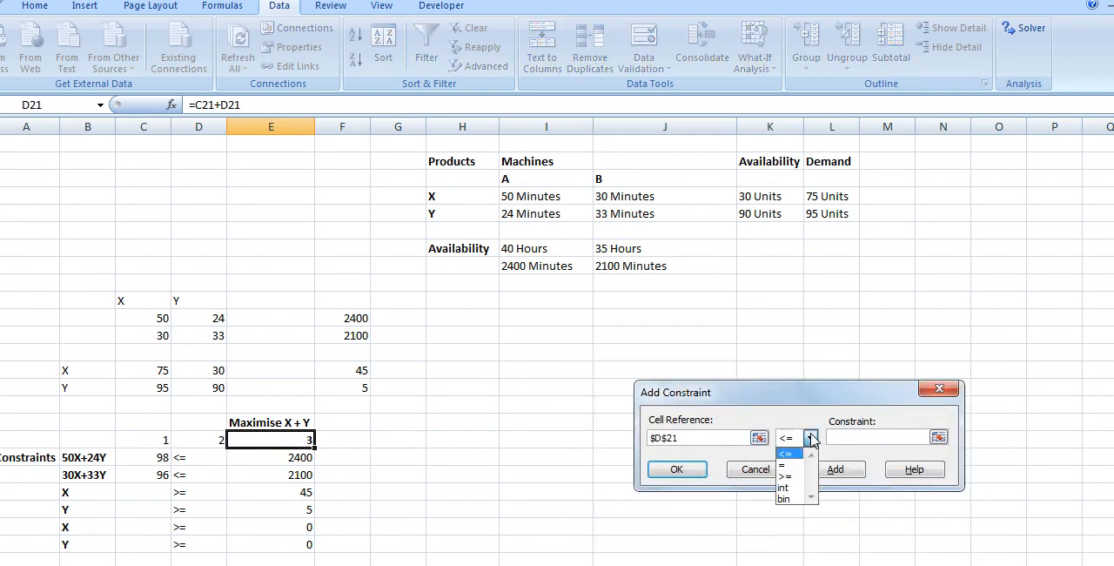
{"action": "left_click", "coordinate": [797, 478]}
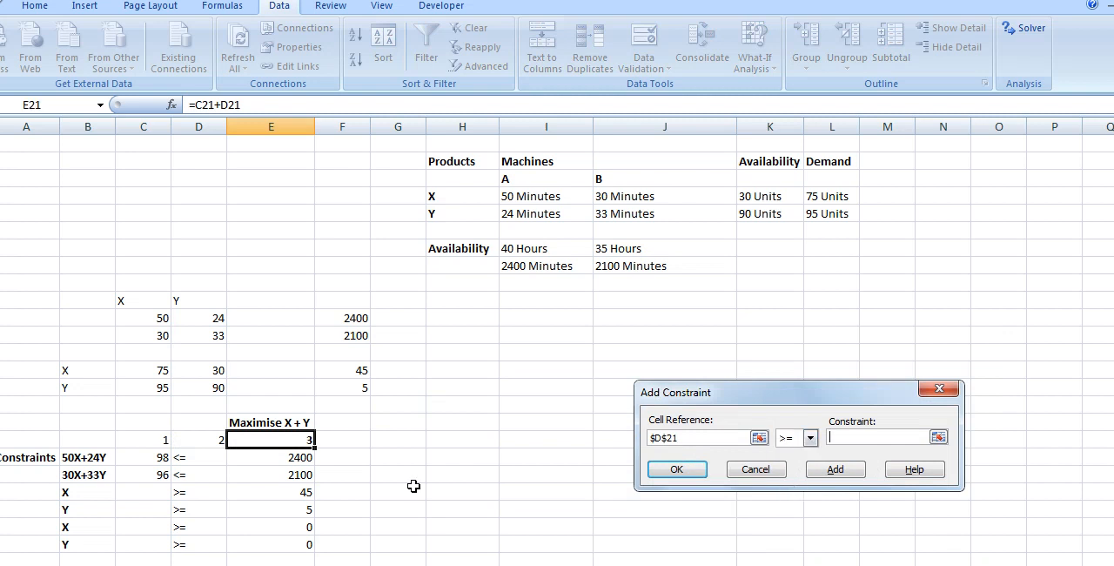
{"action": "left_click", "coordinate": [295, 510]}
{"action": "left_click", "coordinate": [676, 470]}
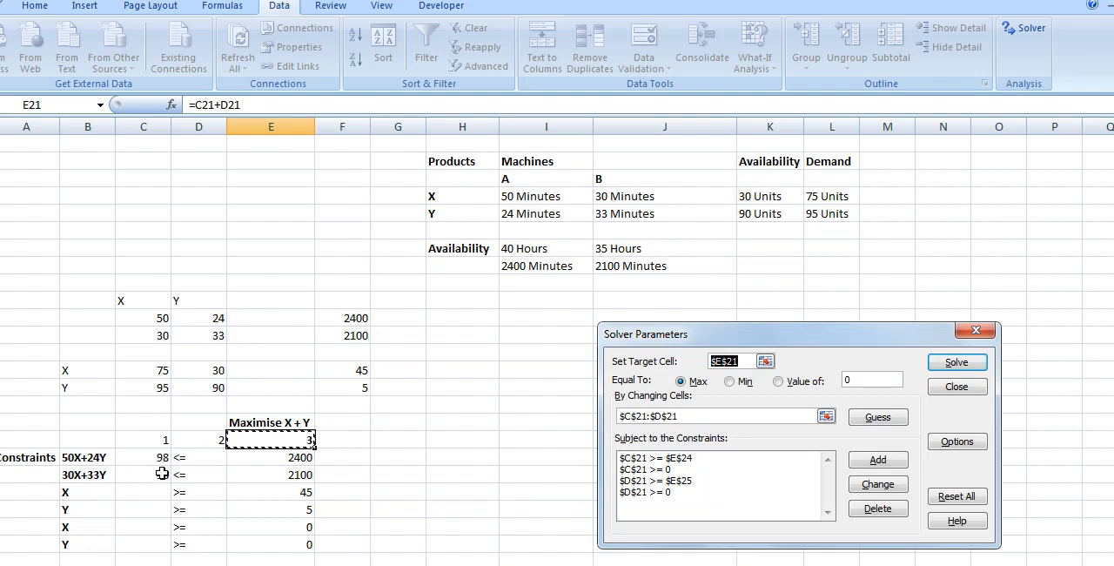
Step: Add a Solver constraint requiring cell C22 to be <= cell E22
{"action": "left_click", "coordinate": [878, 459]}
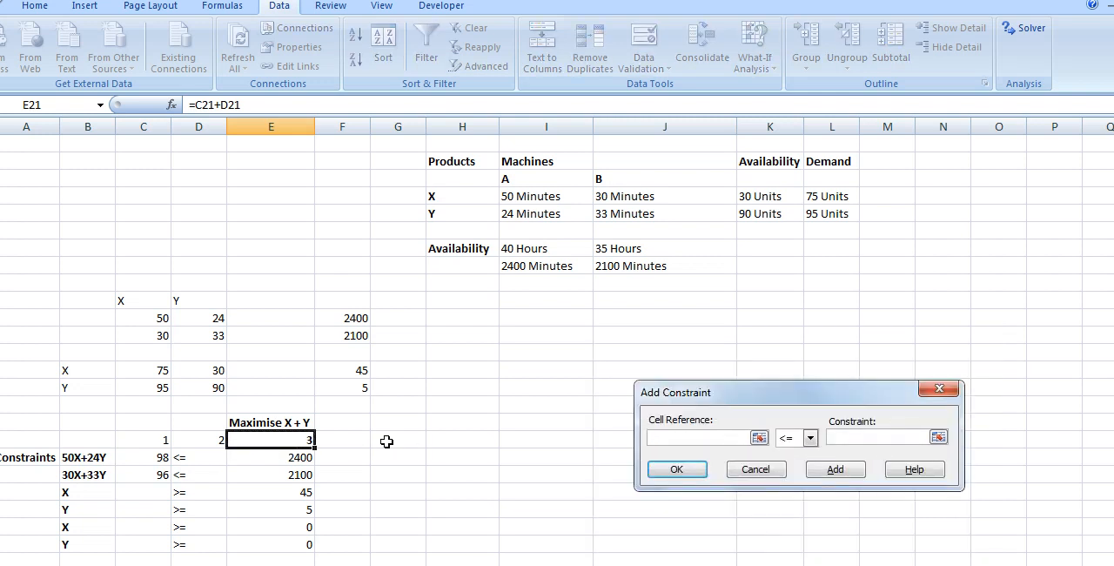
{"action": "left_click", "coordinate": [155, 456]}
{"action": "left_click", "coordinate": [865, 438]}
{"action": "left_click", "coordinate": [290, 461]}
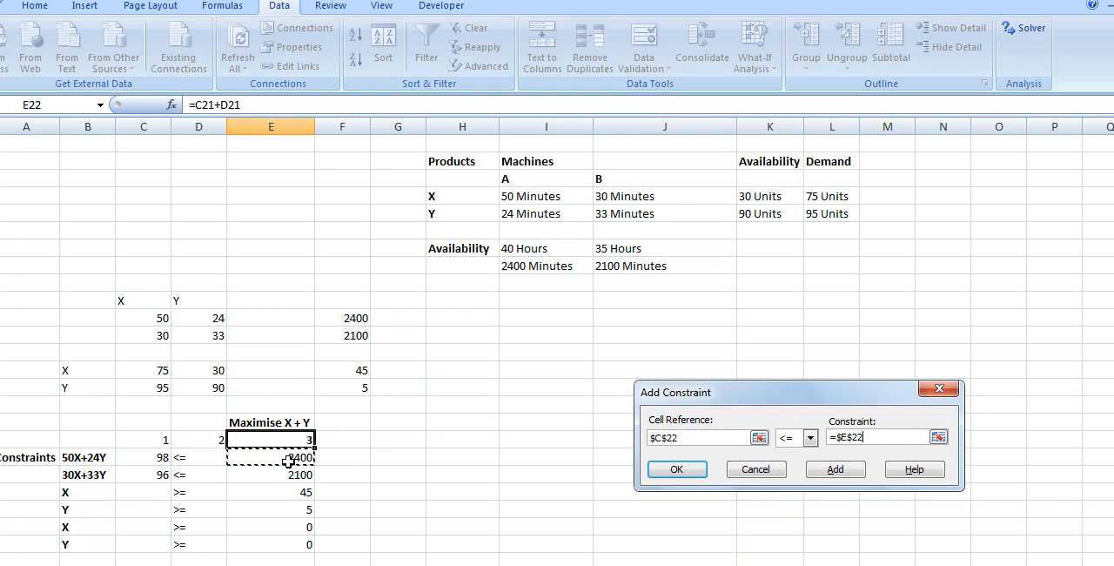
{"action": "left_click", "coordinate": [678, 470]}
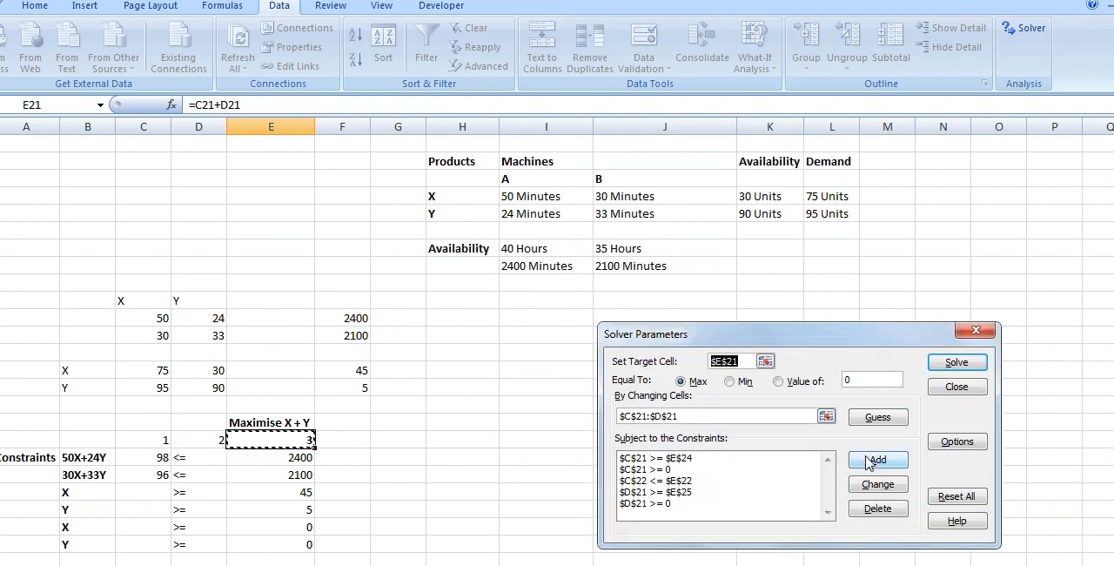
Step: Add a Solver constraint requiring cell C23 to be <= cell E23, and solve the model
{"action": "left_click", "coordinate": [874, 459]}
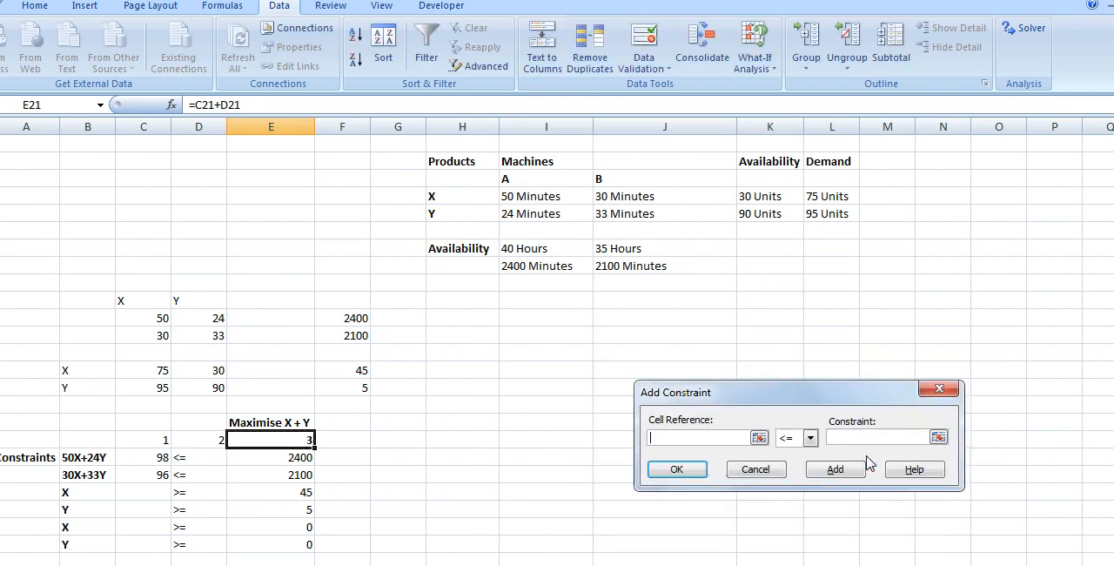
{"action": "left_click", "coordinate": [145, 475]}
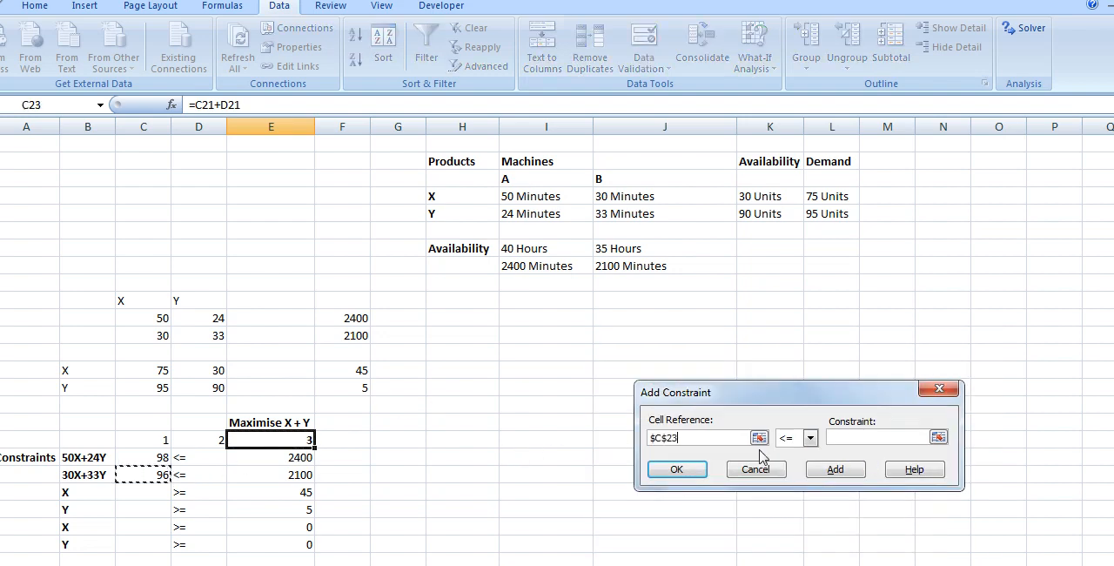
{"action": "left_click", "coordinate": [833, 441]}
{"action": "left_click", "coordinate": [300, 474]}
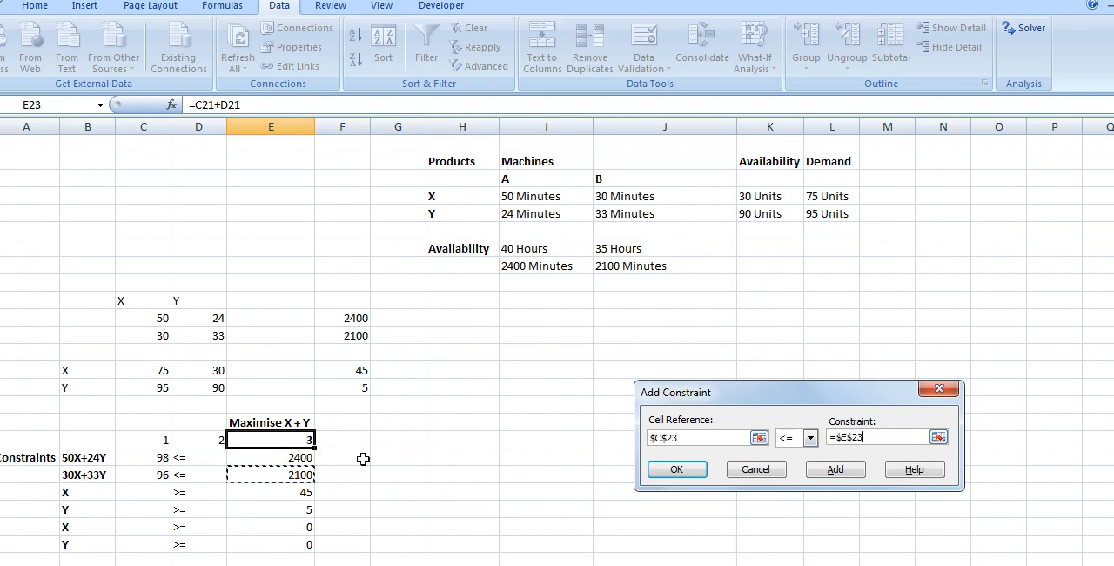
{"action": "left_click", "coordinate": [675, 470]}
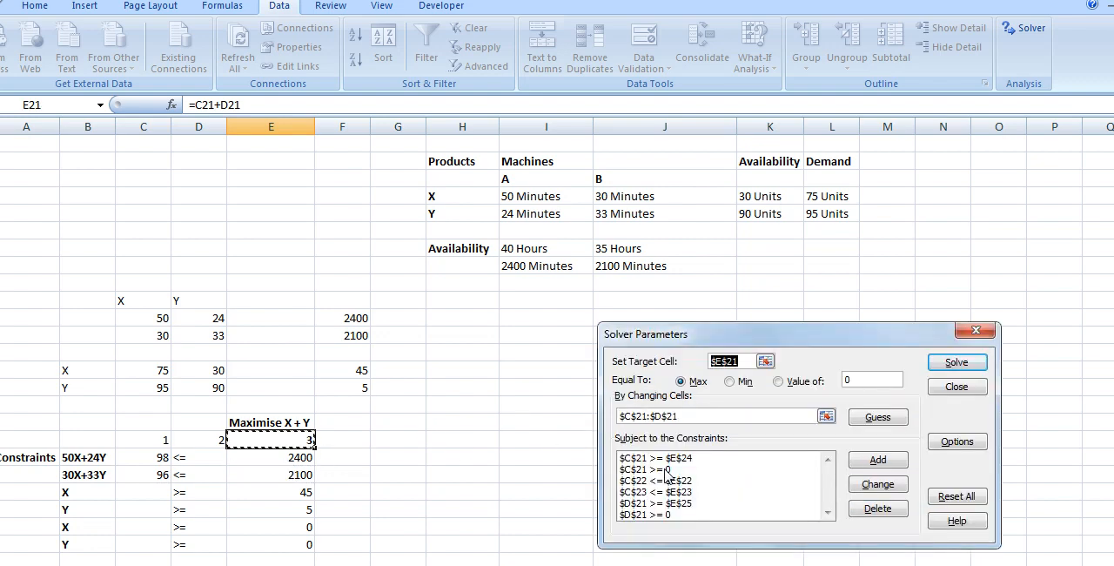
{"action": "left_click", "coordinate": [955, 362]}
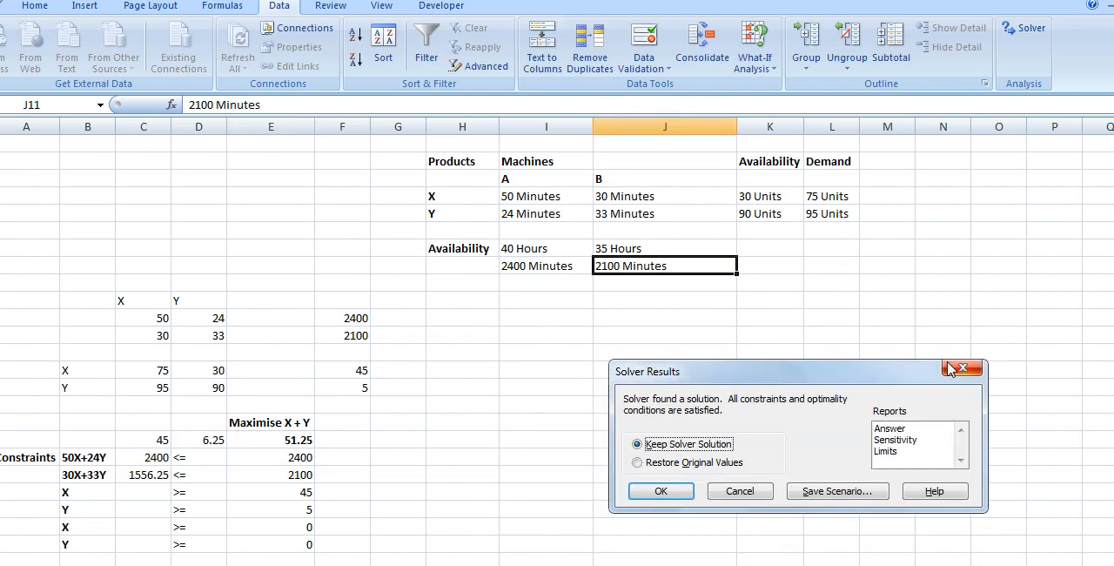